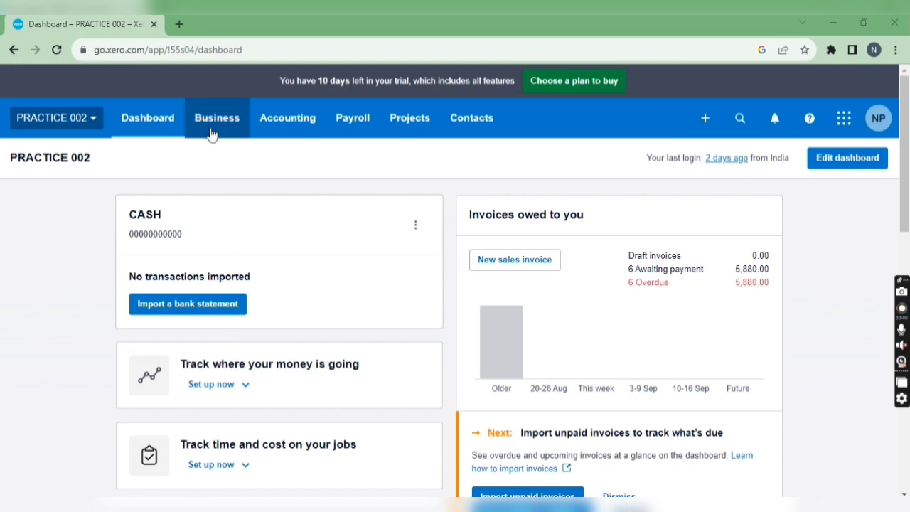
# - Open the list of bills awaiting payment from the purchases overview
pyautogui.click(216, 133)
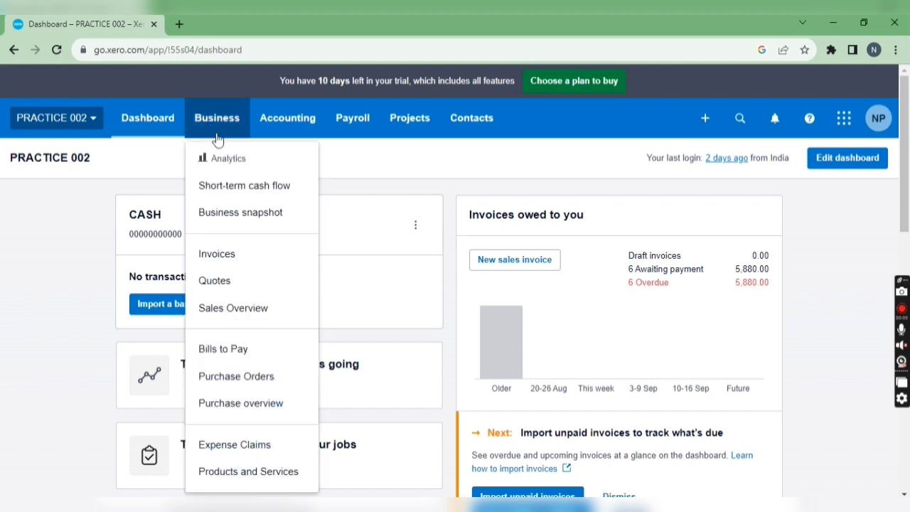
pyautogui.click(251, 403)
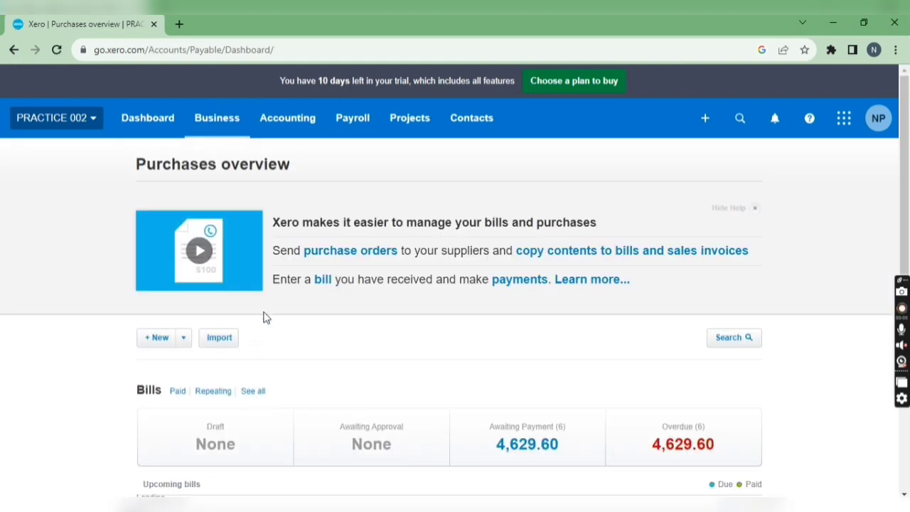
pyautogui.scroll(-2, 291, 314)
pyautogui.click(553, 314)
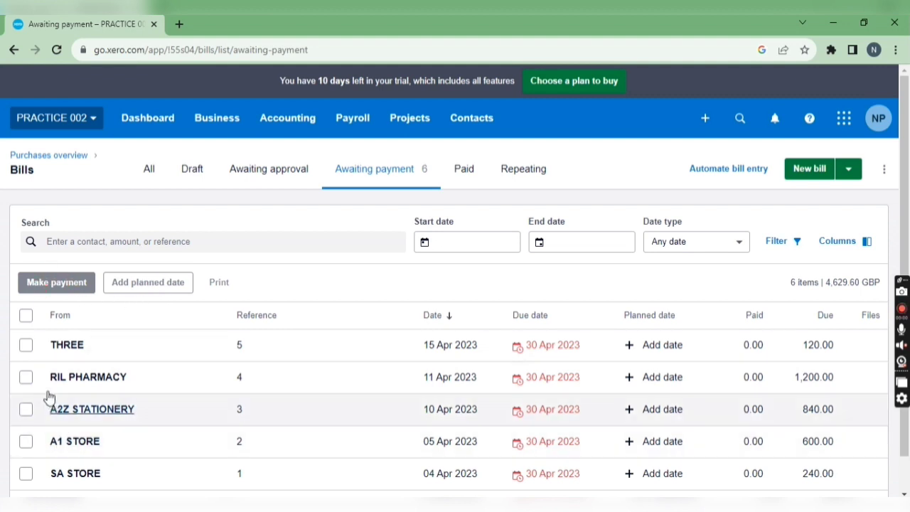
pyautogui.scroll(-1, 49, 399)
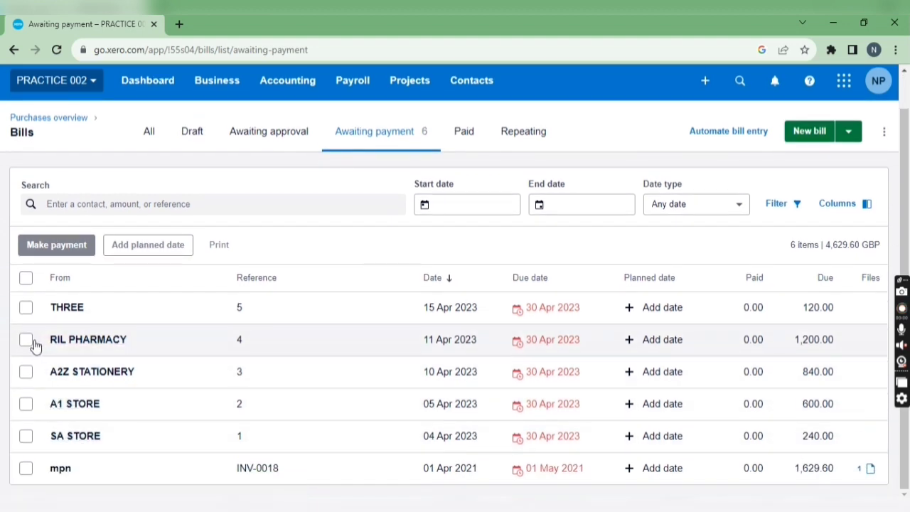
pyautogui.click(26, 341)
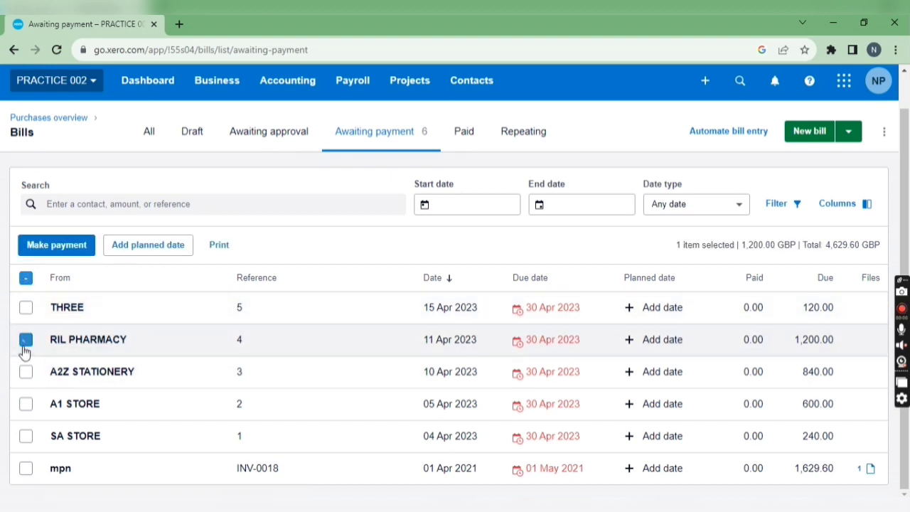
pyautogui.click(25, 372)
pyautogui.click(25, 342)
pyautogui.click(26, 373)
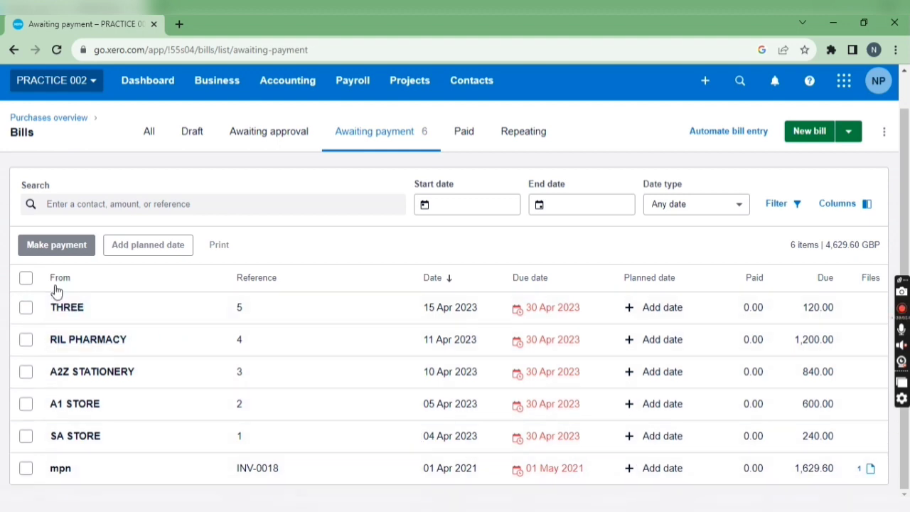
# - Set the planned payment date of the THREE bill to 28 Aug 2023
pyautogui.click(630, 313)
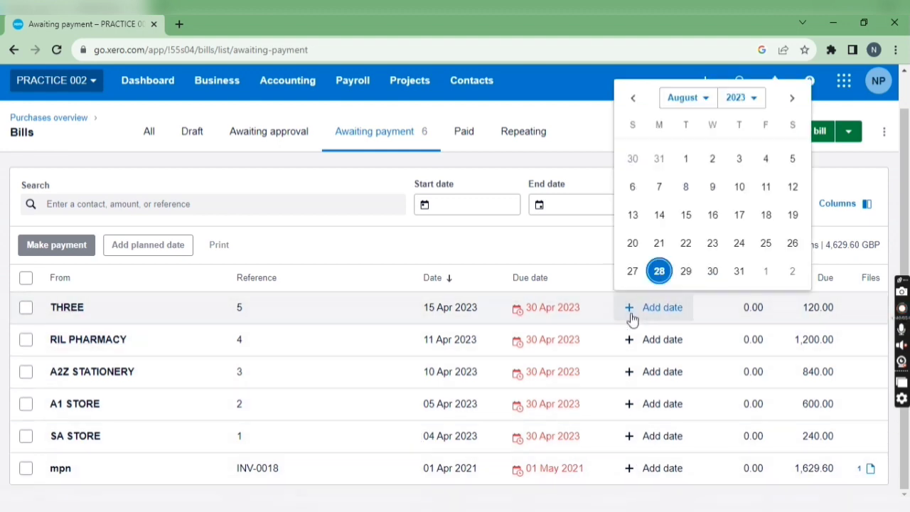
pyautogui.click(661, 272)
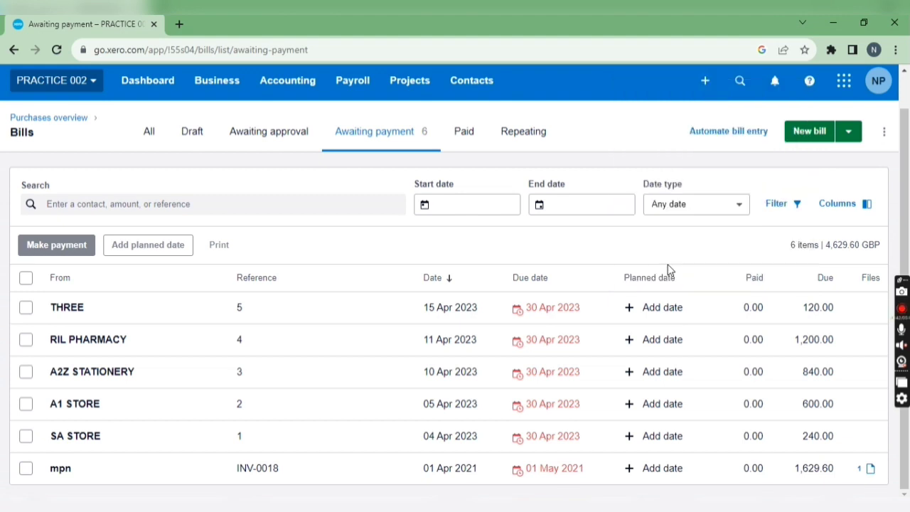
pyautogui.click(662, 307)
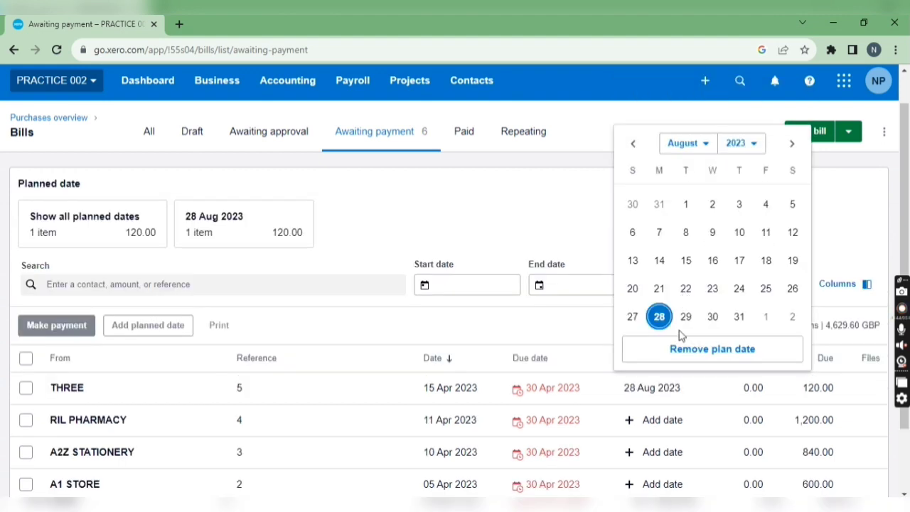
pyautogui.click(562, 325)
# - Remove the planned payment date from the THREE bill
pyautogui.scroll(-1, 654, 360)
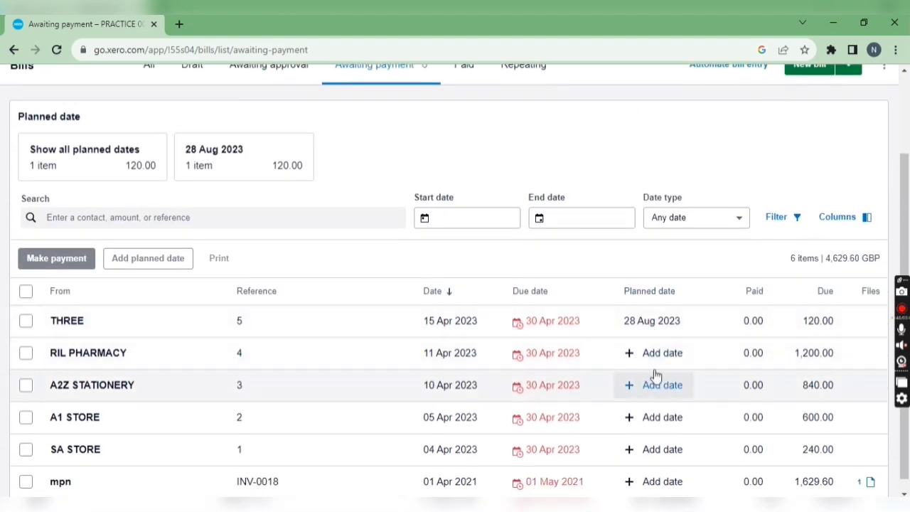
pyautogui.click(640, 320)
pyautogui.click(704, 302)
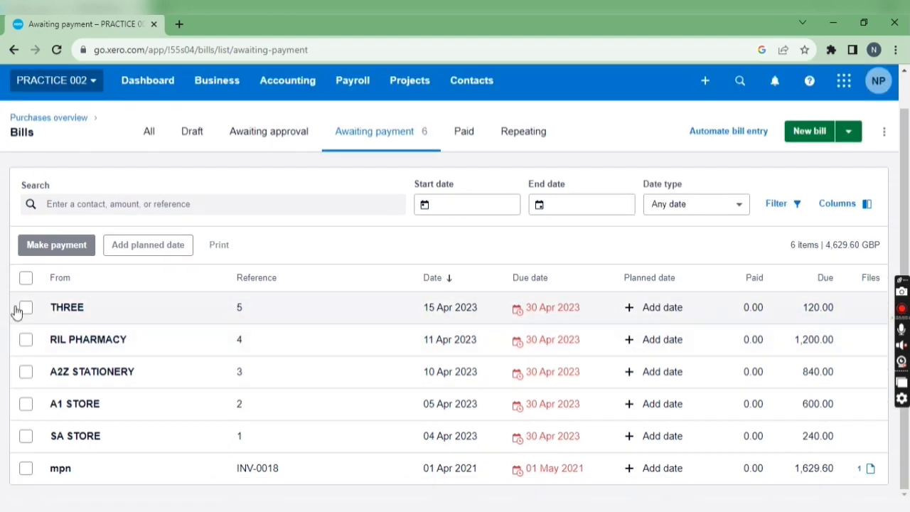
# - Start a payment for all listed bills, paying from the CASH account with the Mark as paid method
pyautogui.click(27, 278)
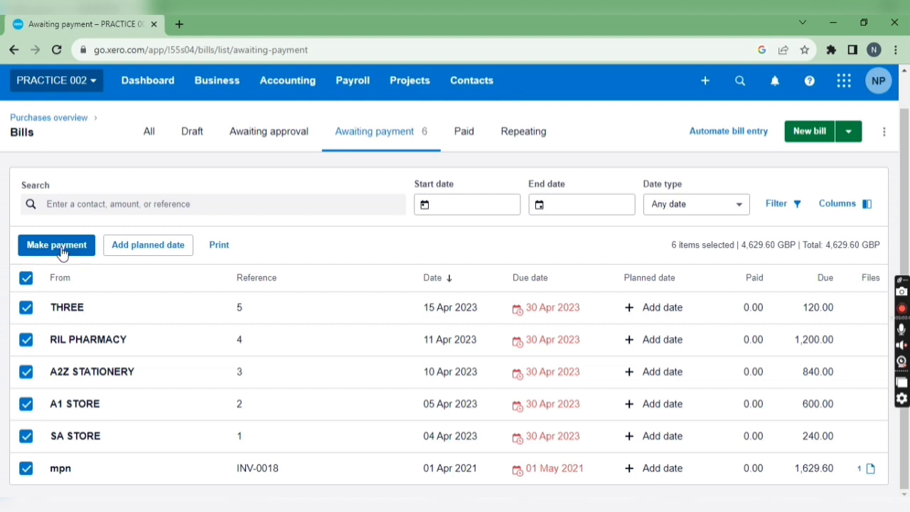
pyautogui.click(85, 247)
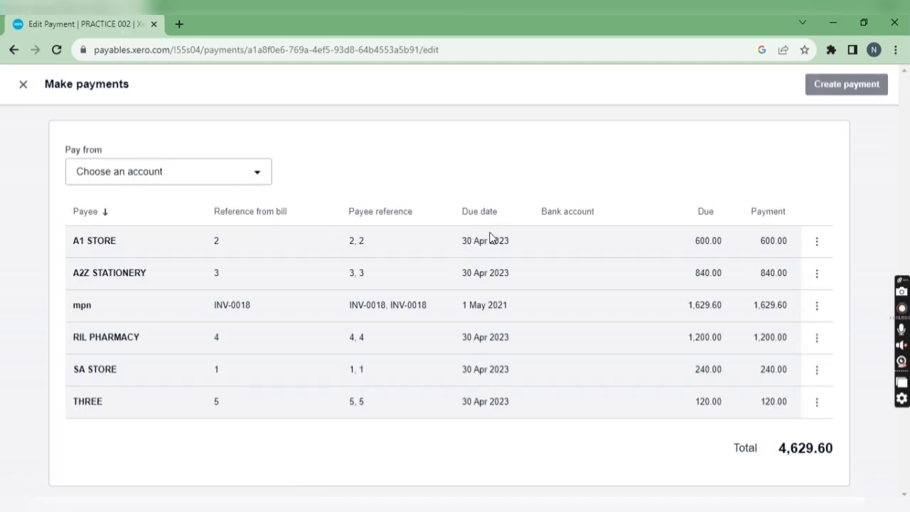
pyautogui.click(263, 182)
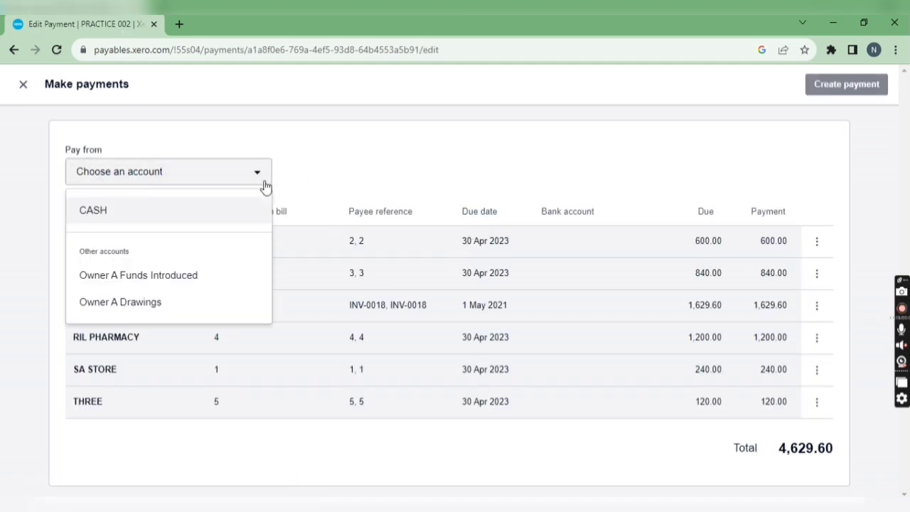
pyautogui.click(265, 215)
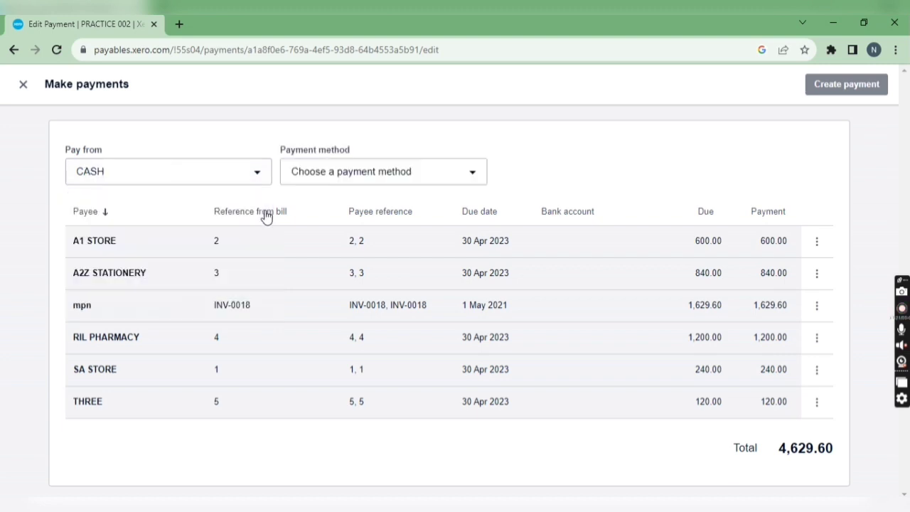
pyautogui.click(325, 176)
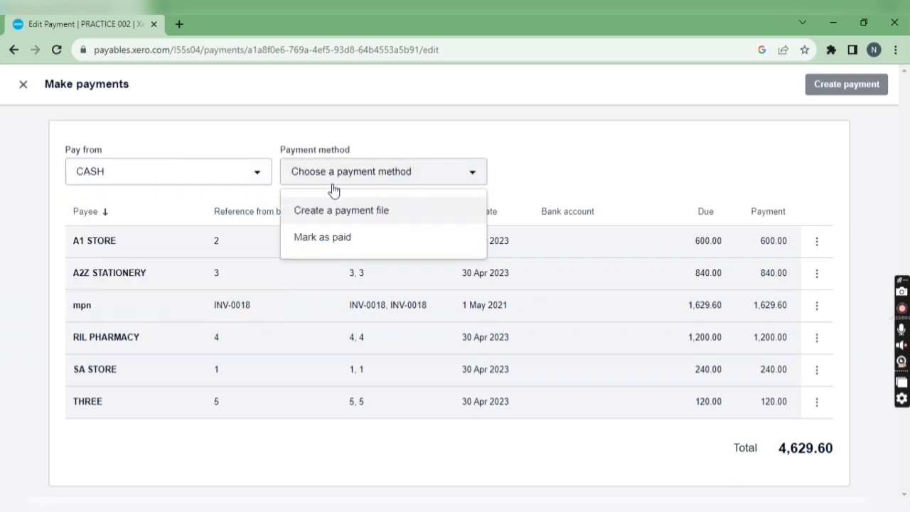
pyautogui.click(354, 238)
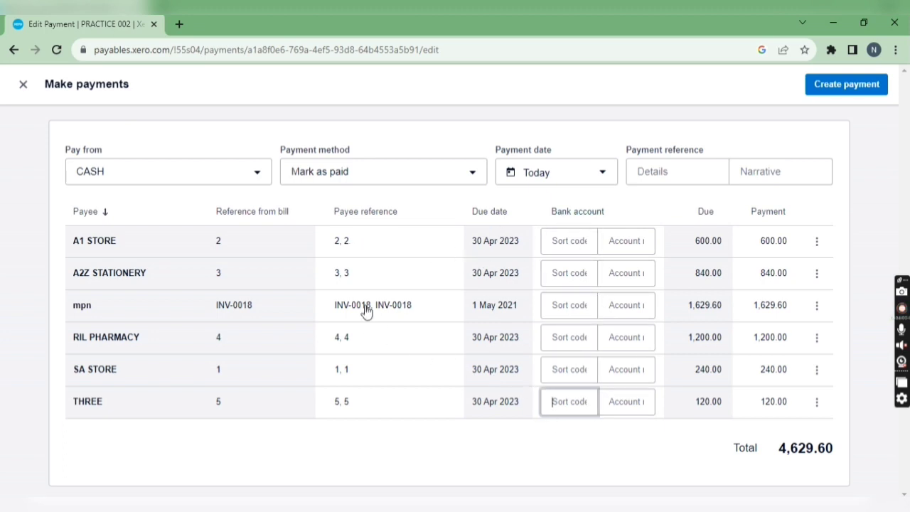
pyautogui.click(411, 177)
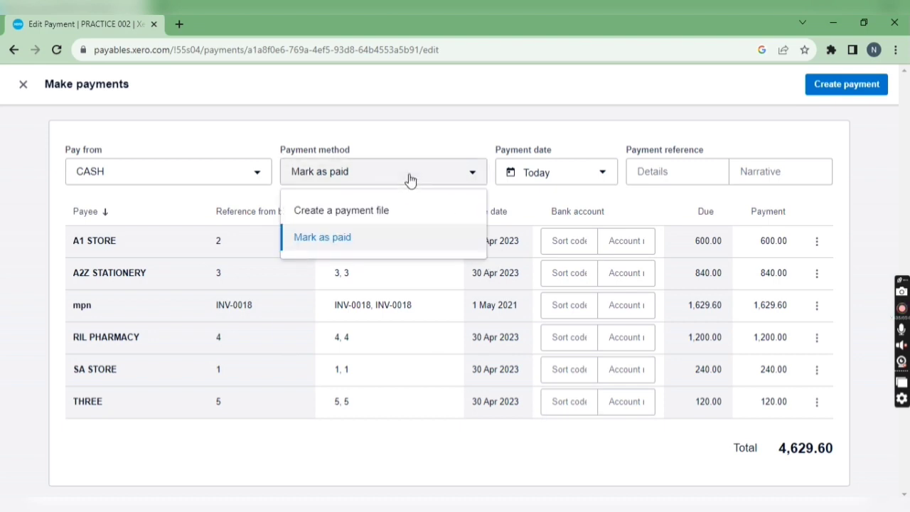
pyautogui.click(364, 214)
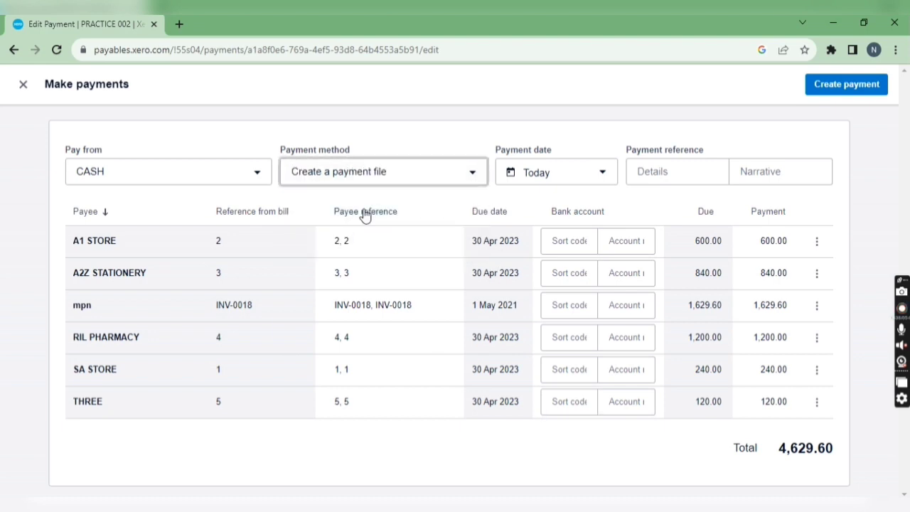
pyautogui.click(396, 177)
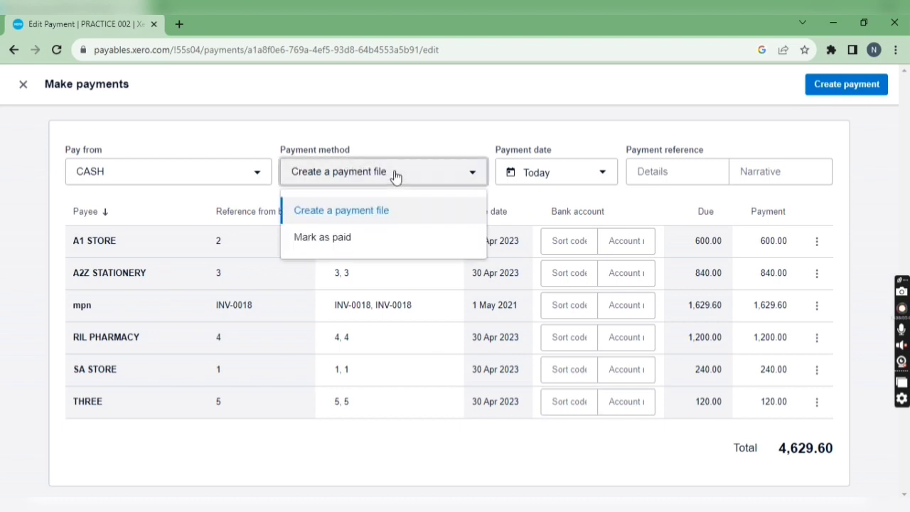
pyautogui.click(368, 238)
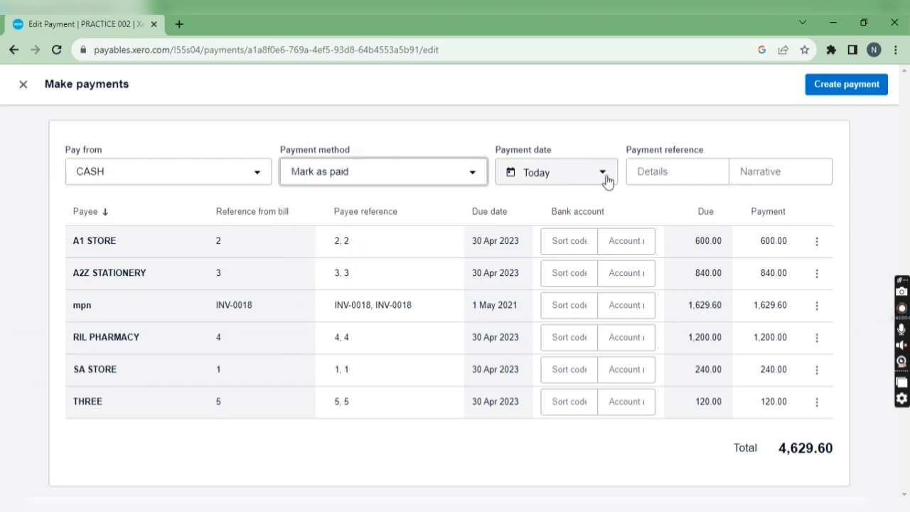
# - Enter the payment reference details PAY001 with the narrative PAYMENT MADE and create the payment
pyautogui.click(639, 170)
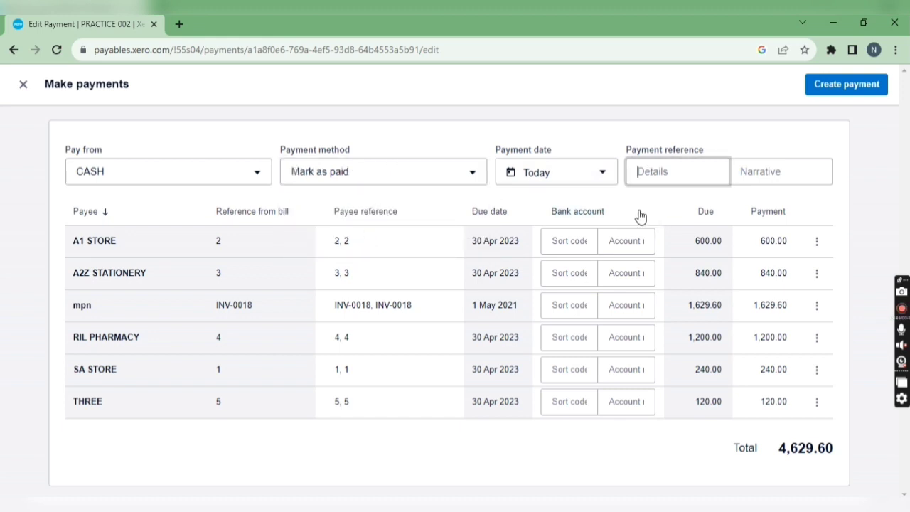
pyautogui.write('PAY001')
pyautogui.press('Tab')
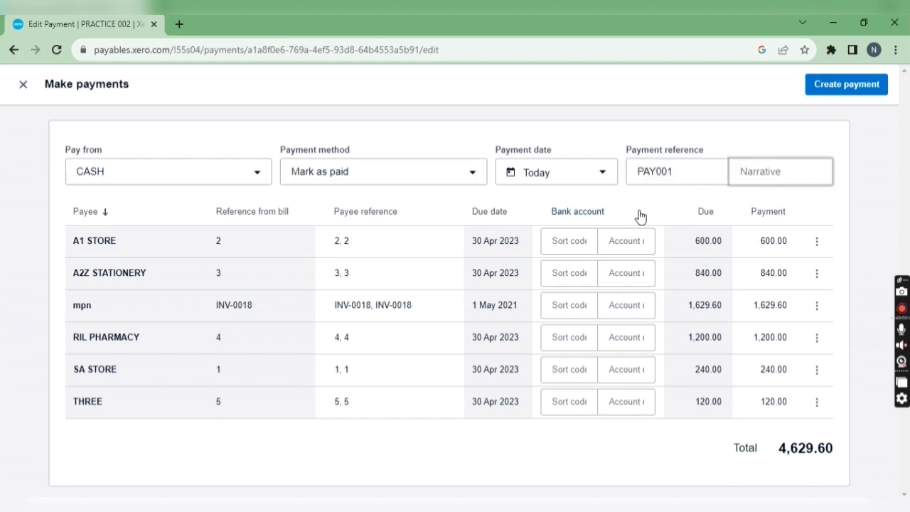
pyautogui.write('PAYMENT MADE')
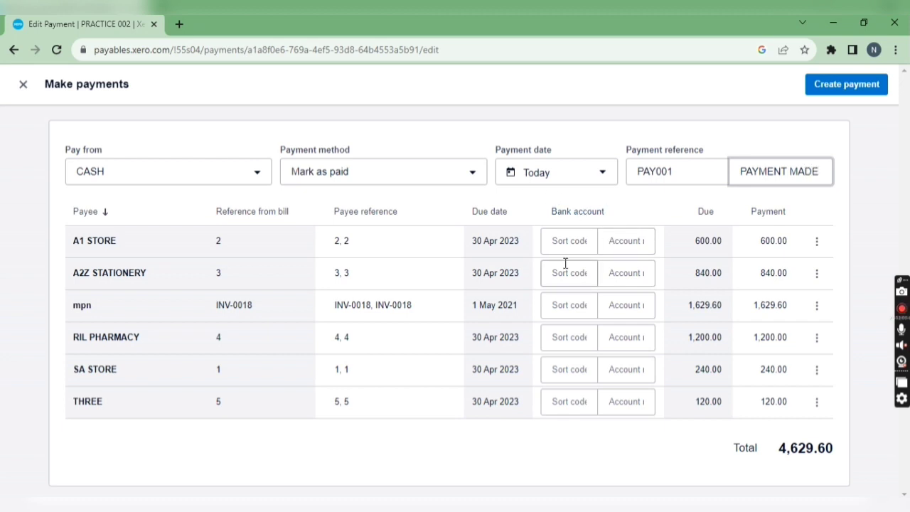
pyautogui.click(834, 86)
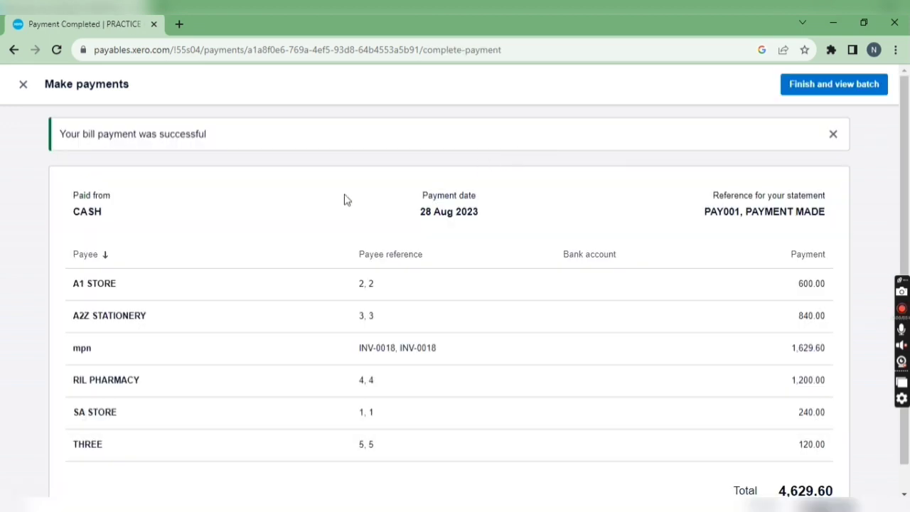
# - Review the payment summary, finish the payment and examine the batch payment transaction
pyautogui.scroll(-1, 348, 209)
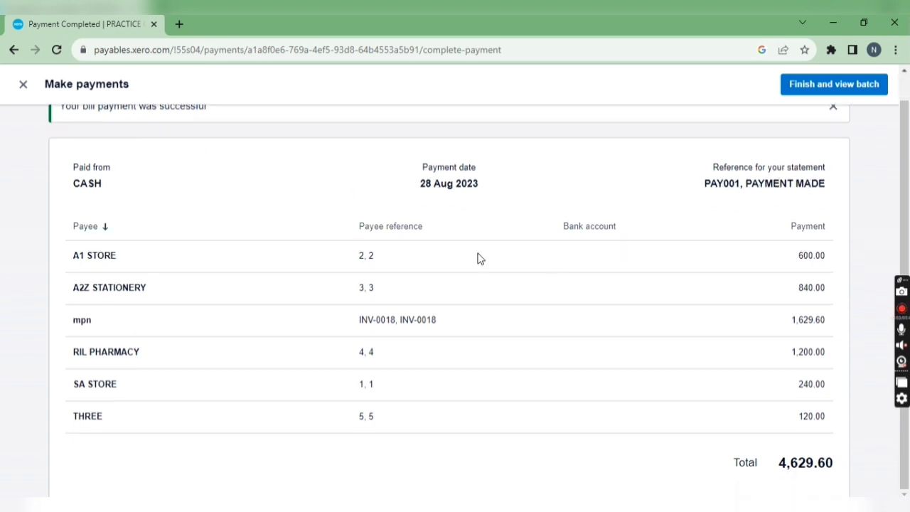
pyautogui.scroll(1, 307, 205)
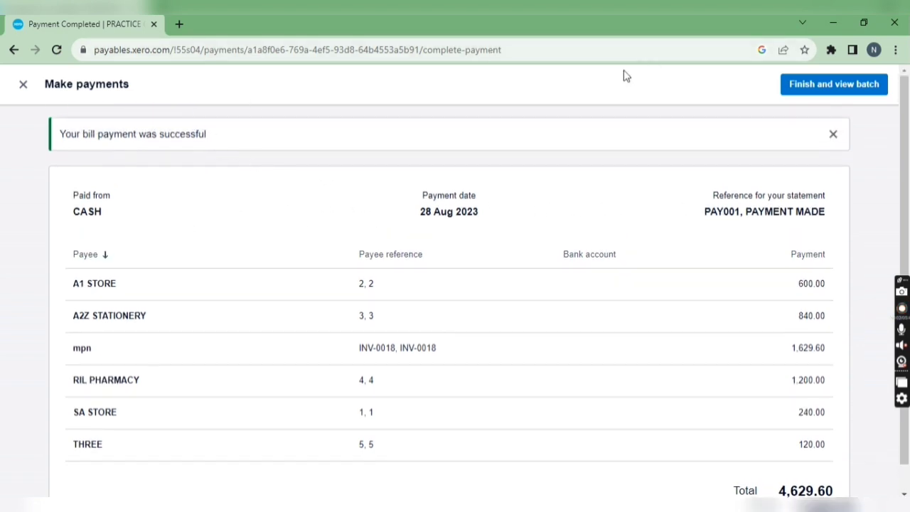
pyautogui.click(782, 95)
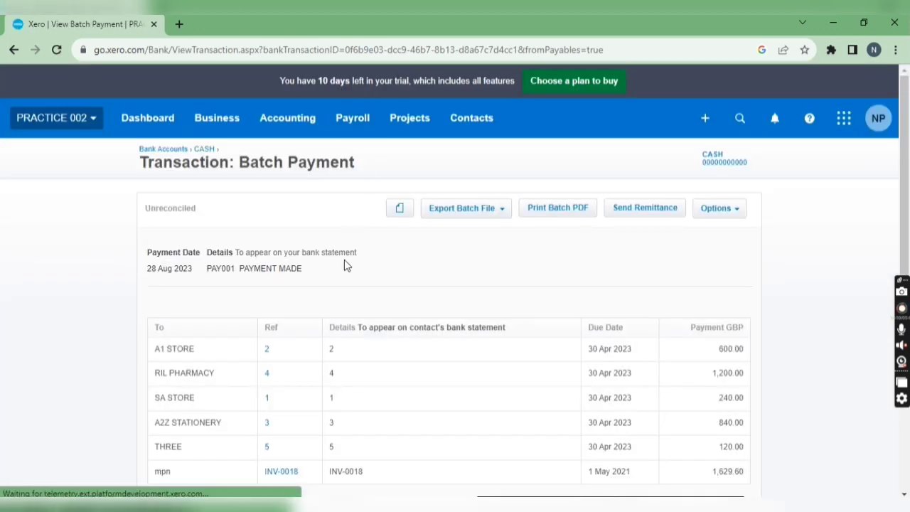
pyautogui.scroll(-2, 319, 286)
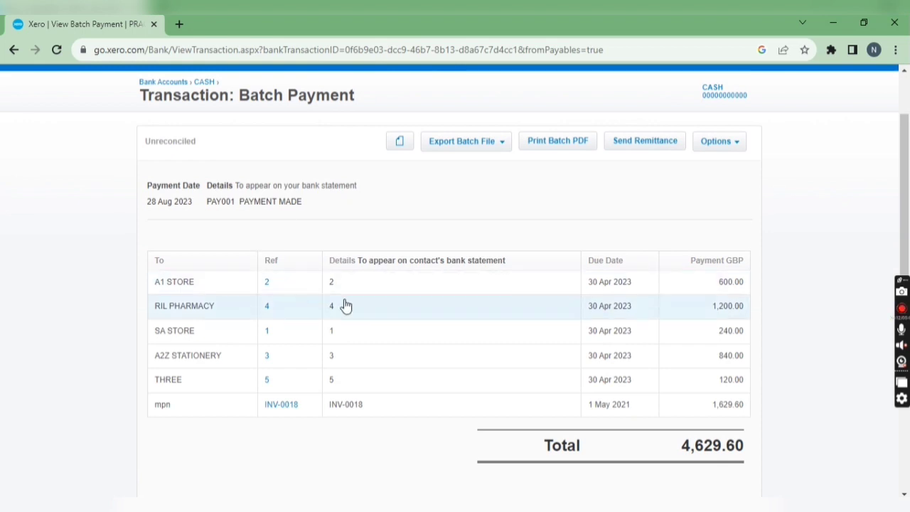
pyautogui.scroll(2, 28, 242)
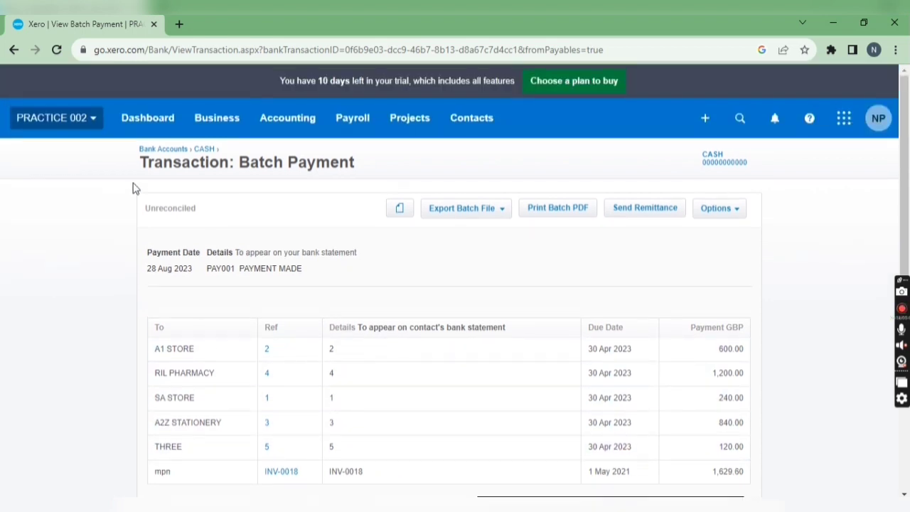
# - Return to the purchases overview, open all bills and review the paid bills list
pyautogui.click(219, 118)
pyautogui.click(276, 405)
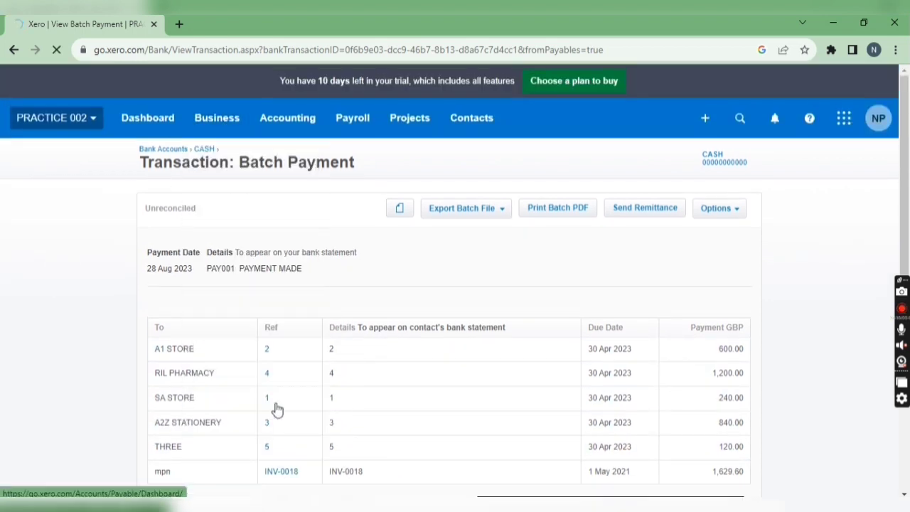
pyautogui.scroll(-2, 340, 328)
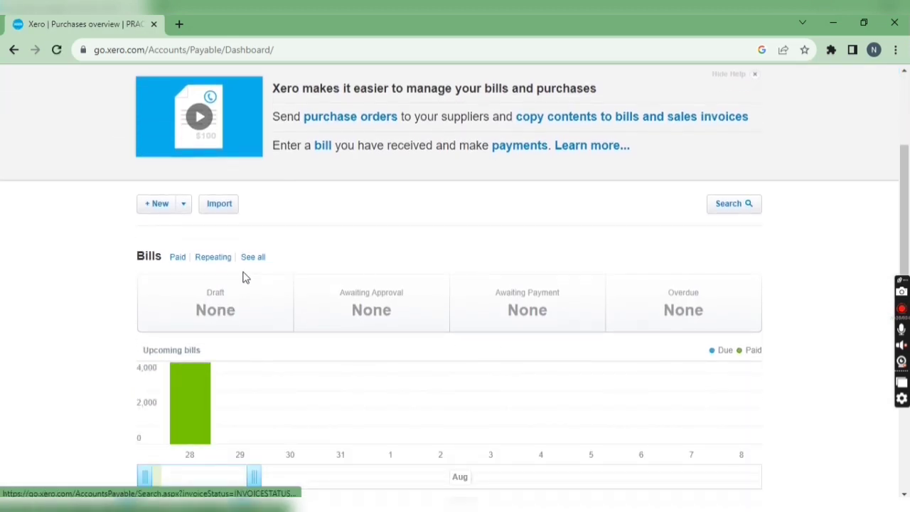
pyautogui.click(253, 257)
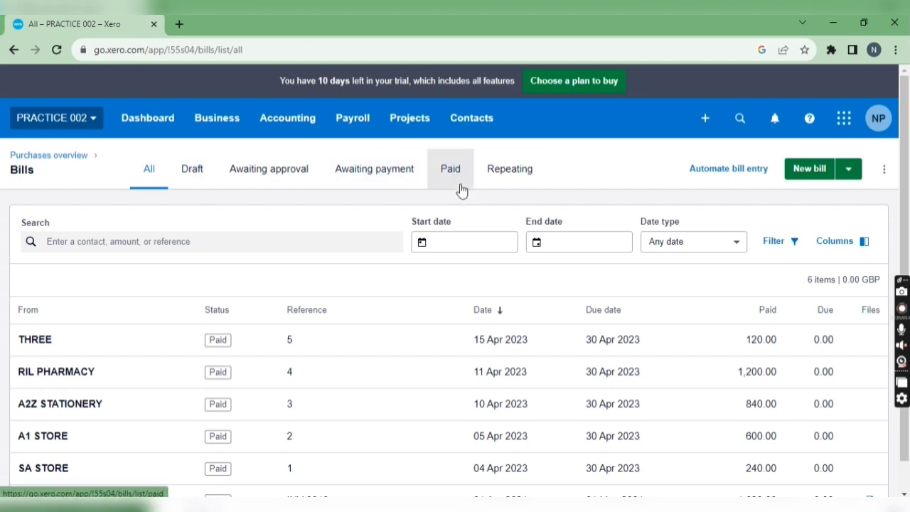
pyautogui.click(461, 186)
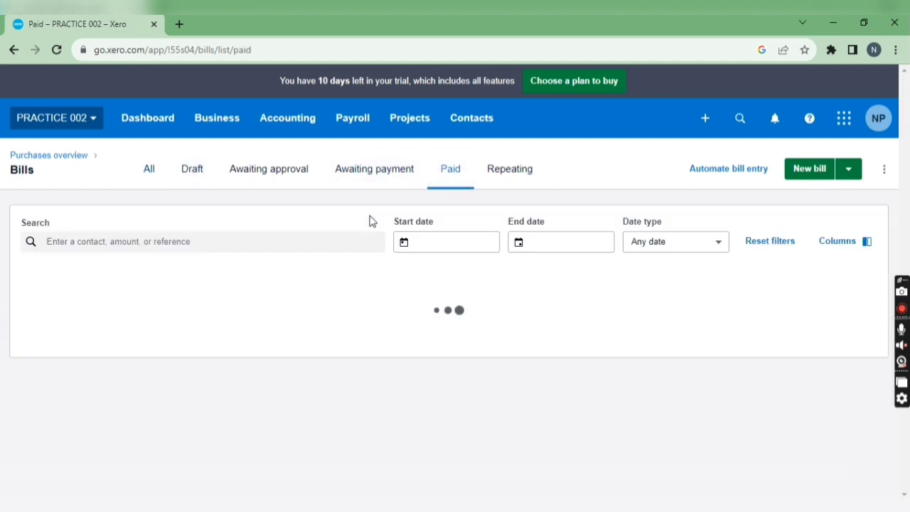
pyautogui.scroll(-1, 369, 221)
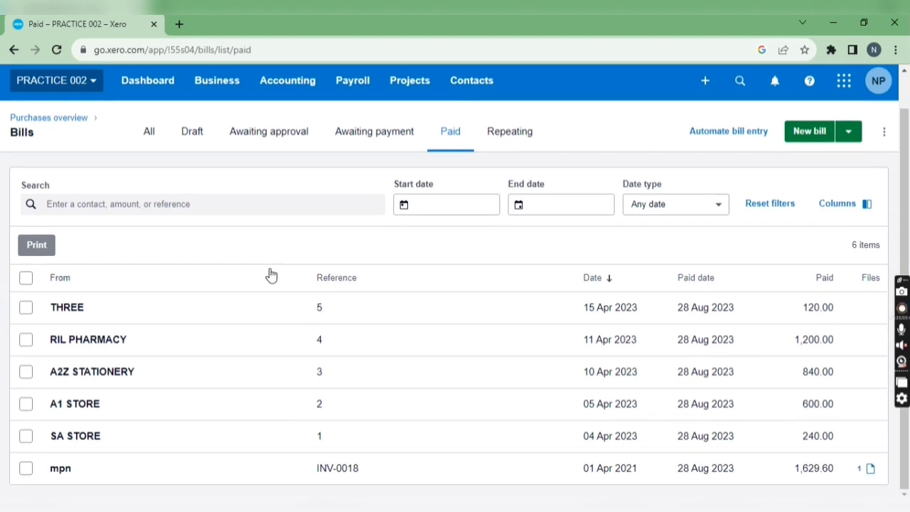
# - Open the CASH bank account's transactions and view the batch payment listed there
pyautogui.scroll(1, 414, 266)
pyautogui.click(300, 126)
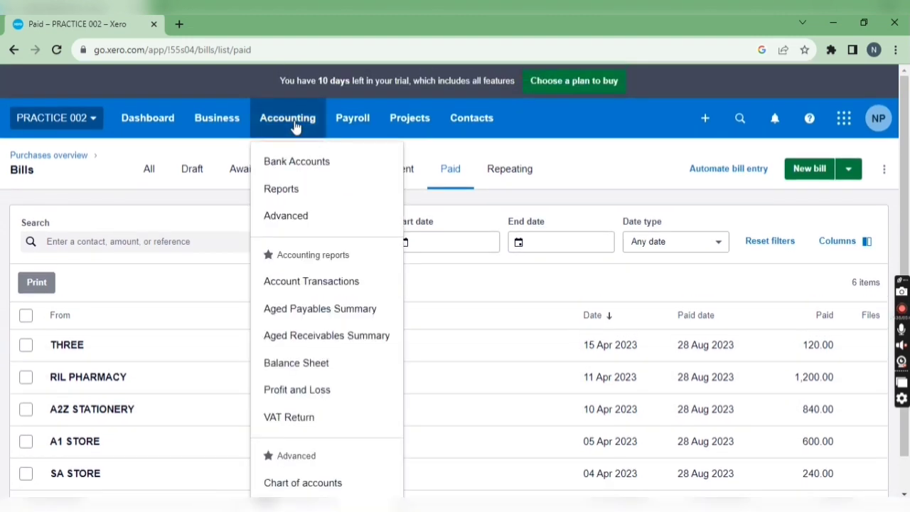
pyautogui.click(305, 157)
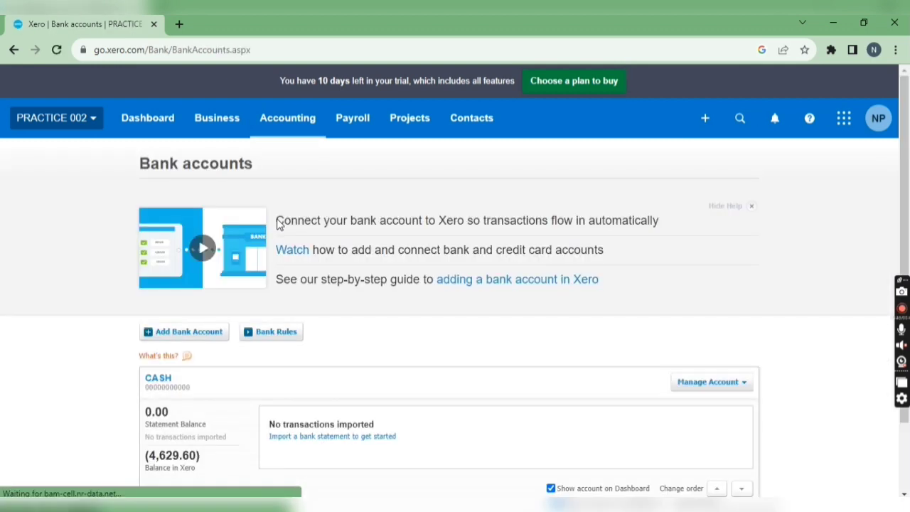
pyautogui.scroll(-1, 386, 277)
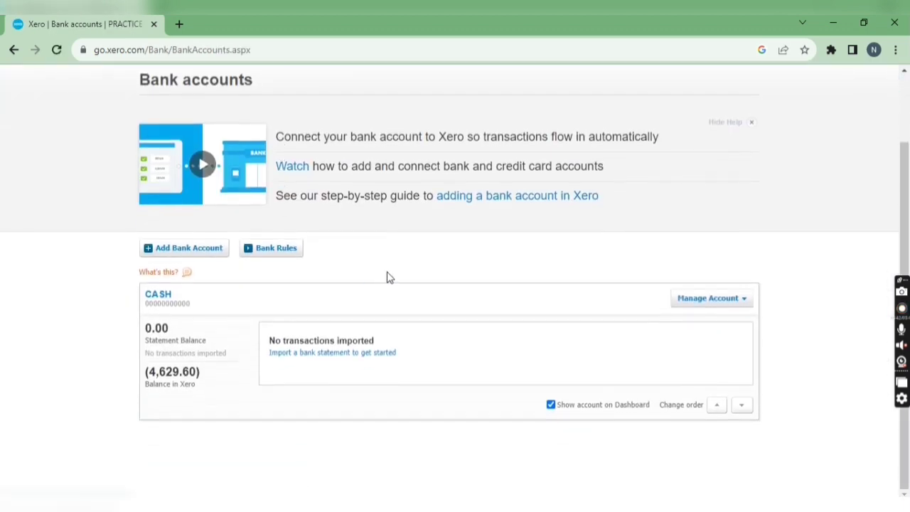
pyautogui.click(171, 302)
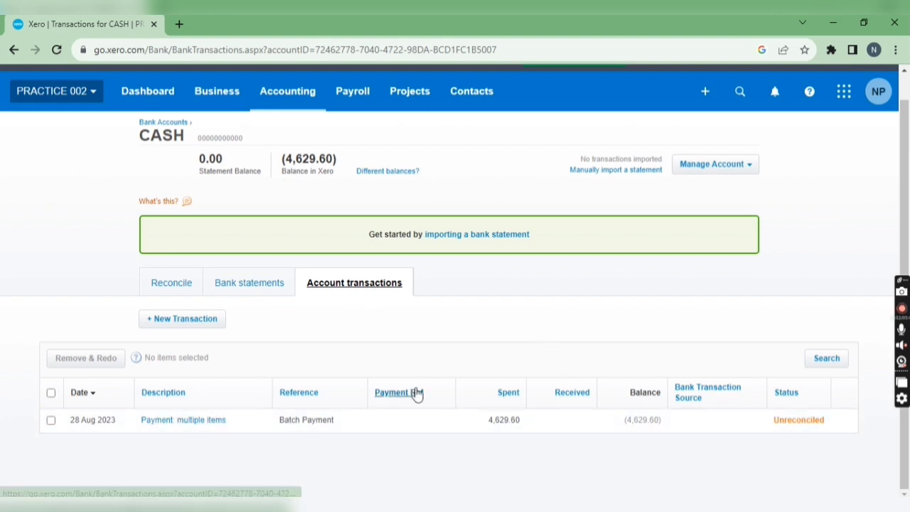
pyautogui.click(791, 427)
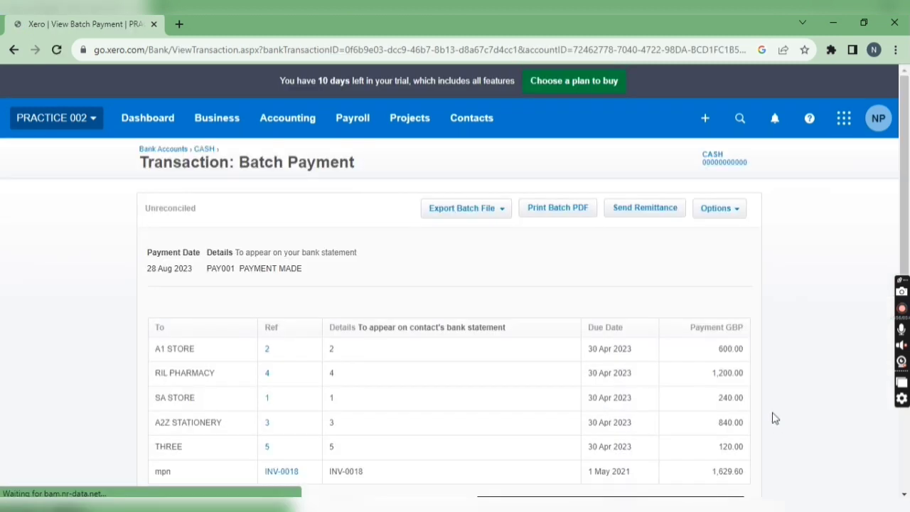
# - Examine the batch payment's edit form, leave it without changes, and look over the batch file export formats and payment lines
pyautogui.click(733, 209)
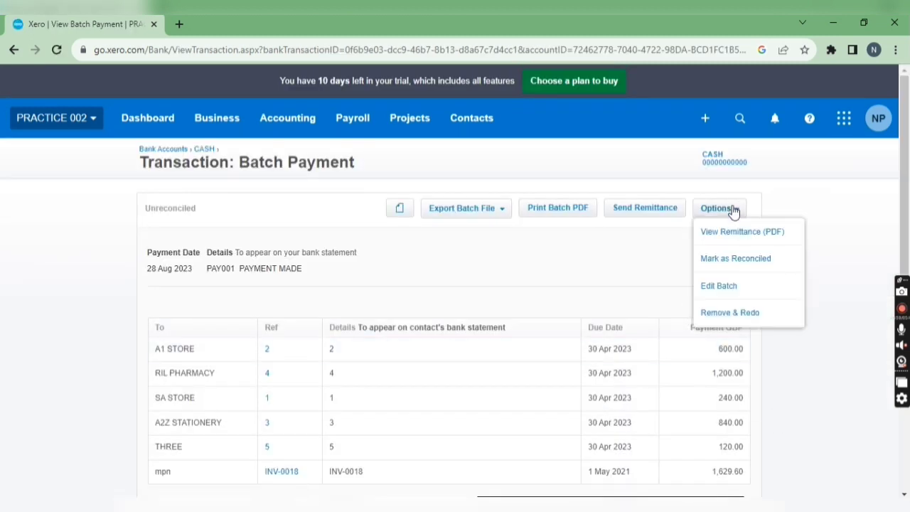
pyautogui.click(728, 288)
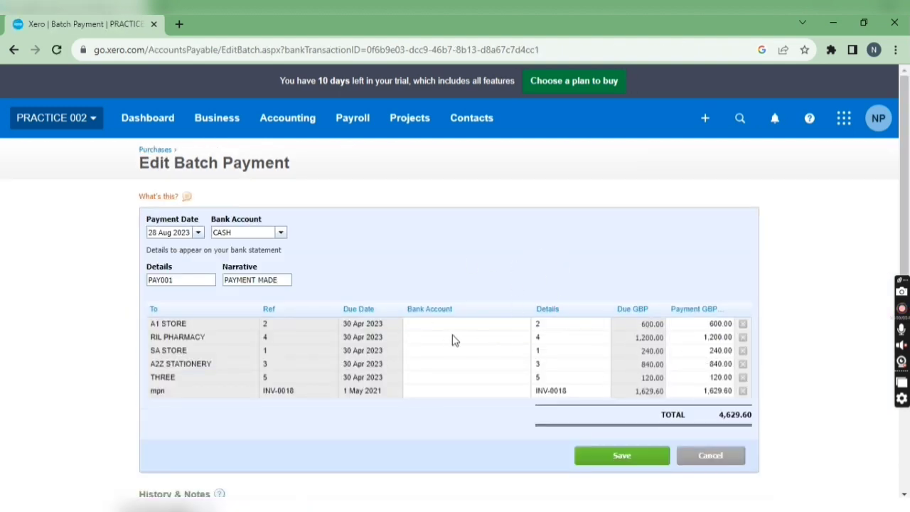
pyautogui.click(711, 454)
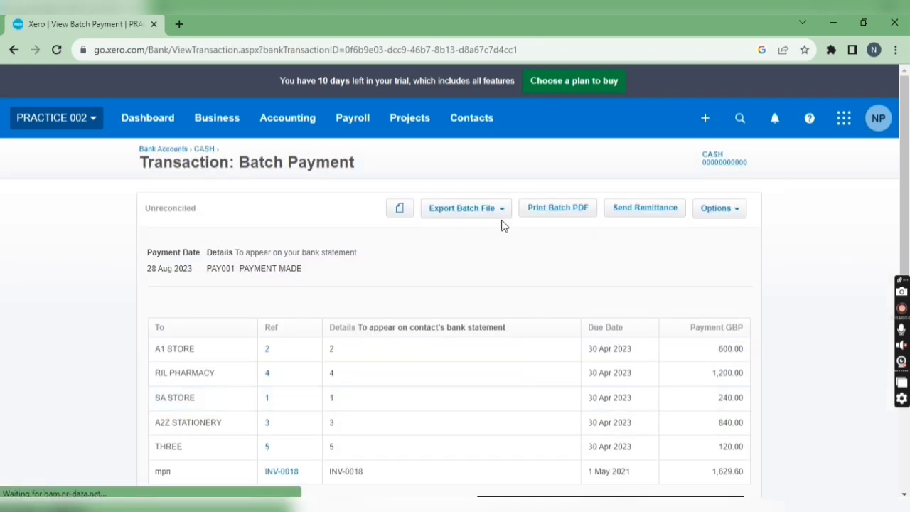
pyautogui.click(498, 212)
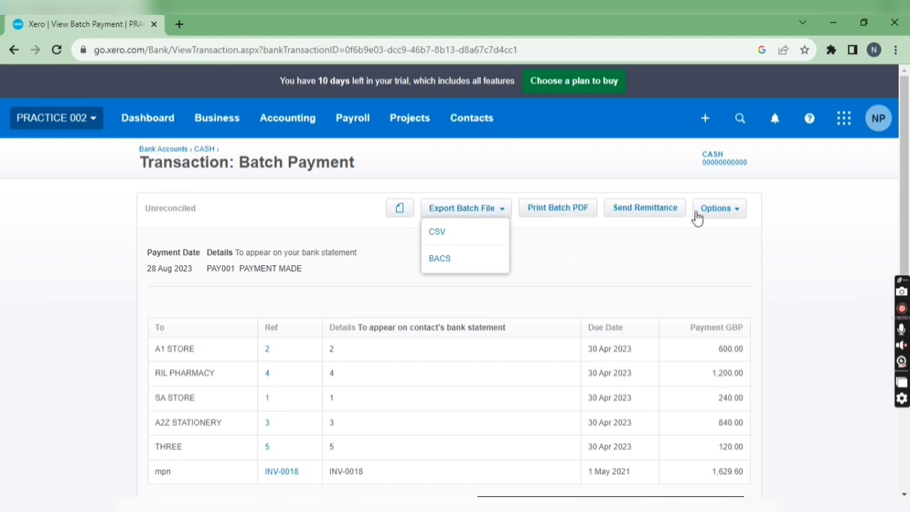
pyautogui.scroll(-2, 320, 294)
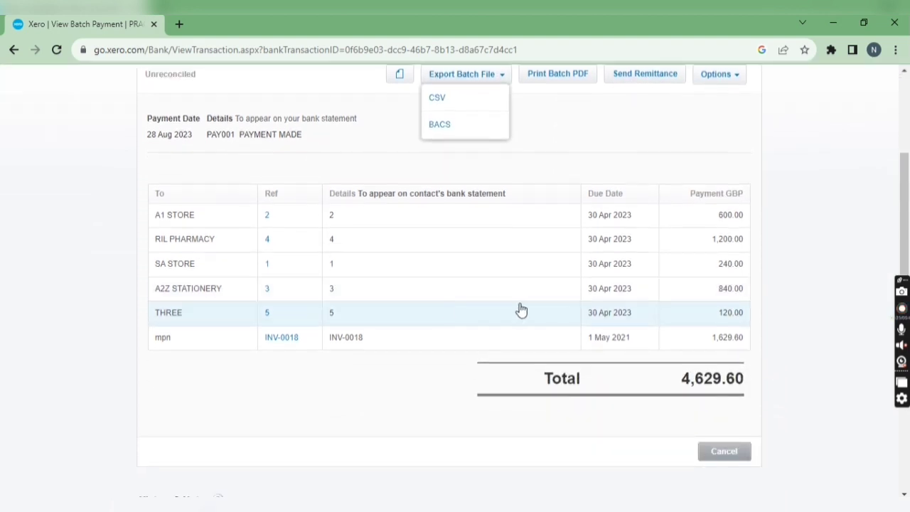
pyautogui.scroll(2, 521, 310)
# - Mark the batch payment transaction as reconciled
pyautogui.click(716, 206)
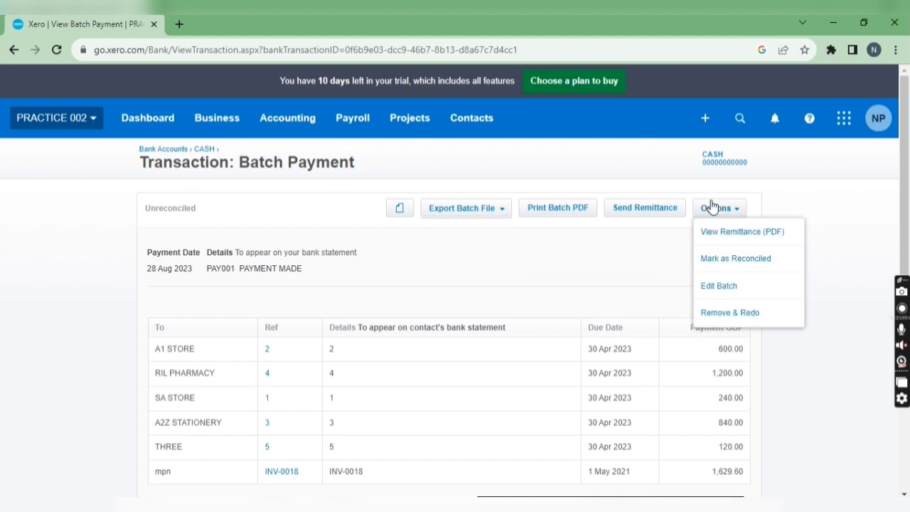
pyautogui.click(733, 272)
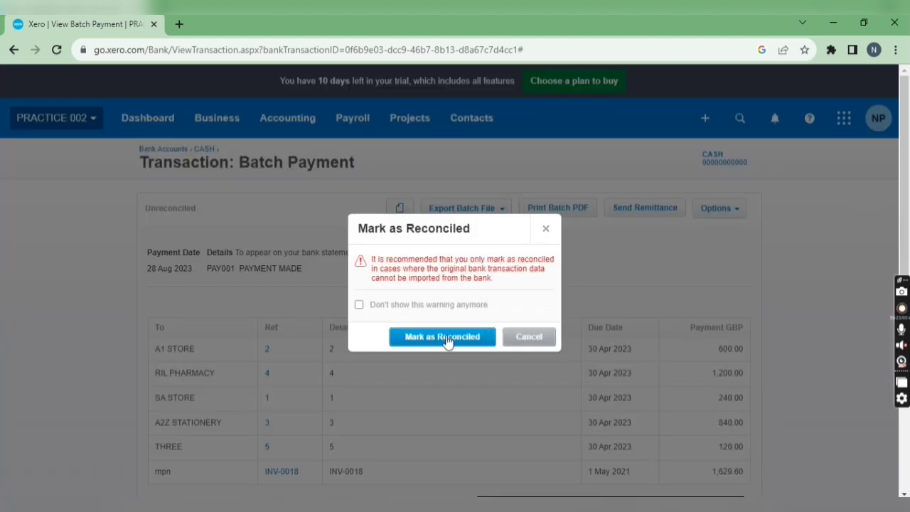
pyautogui.click(447, 341)
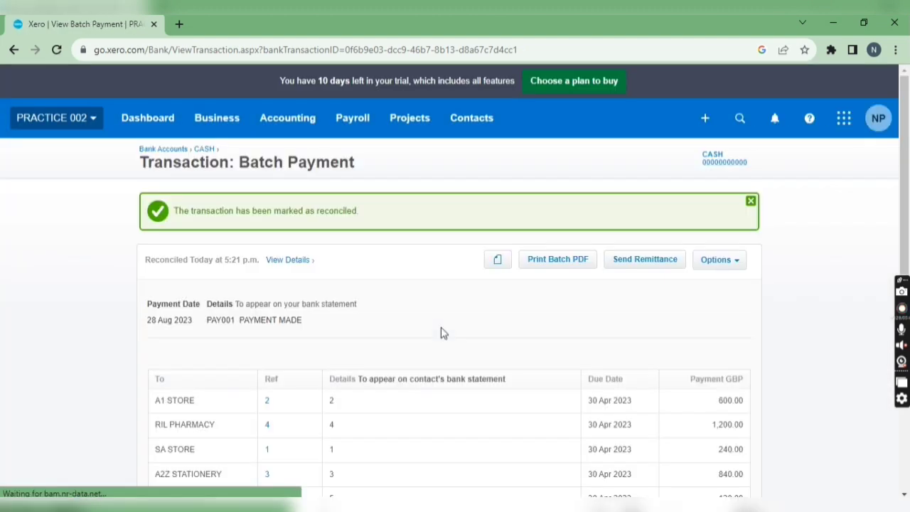
# - Return to the CASH account's transactions and unmark the batch payment as reconciled
pyautogui.click(205, 150)
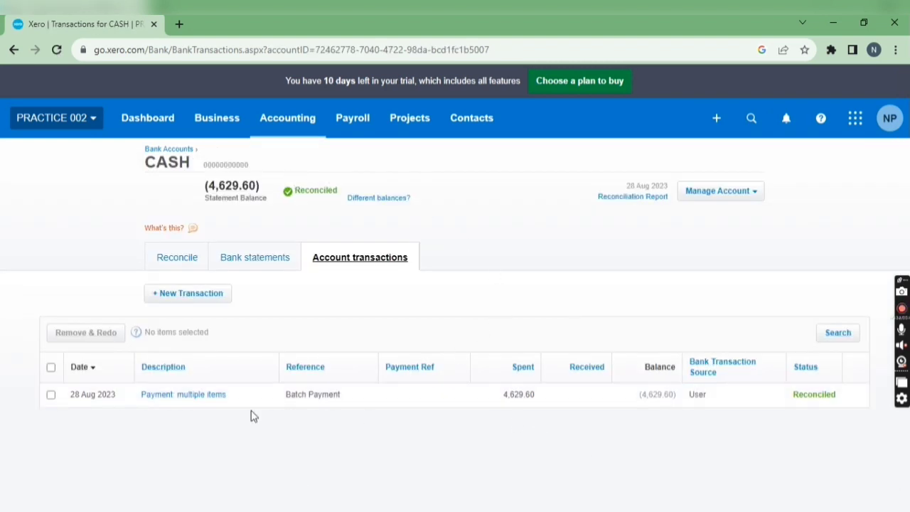
pyautogui.click(804, 400)
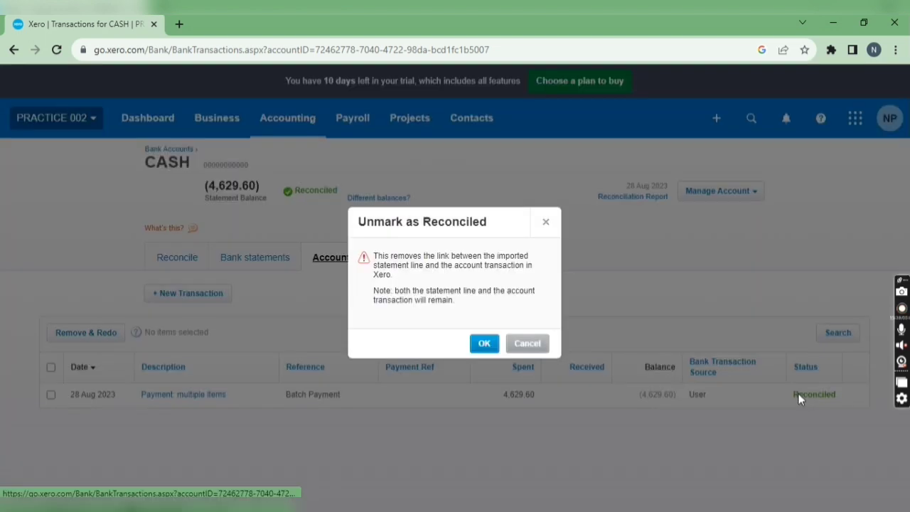
pyautogui.click(488, 348)
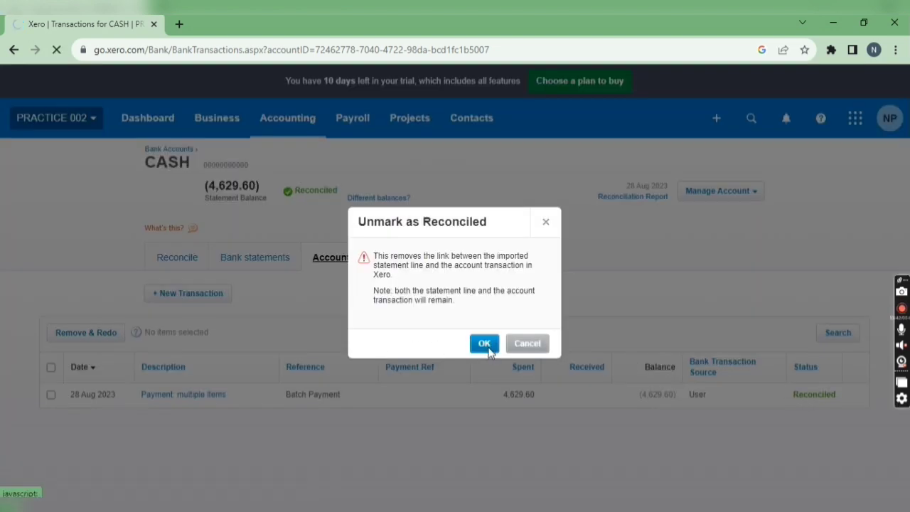
# - Check the batch payment's reconciliation status in the CASH transactions and go to the Dashboard
pyautogui.scroll(-1, 701, 431)
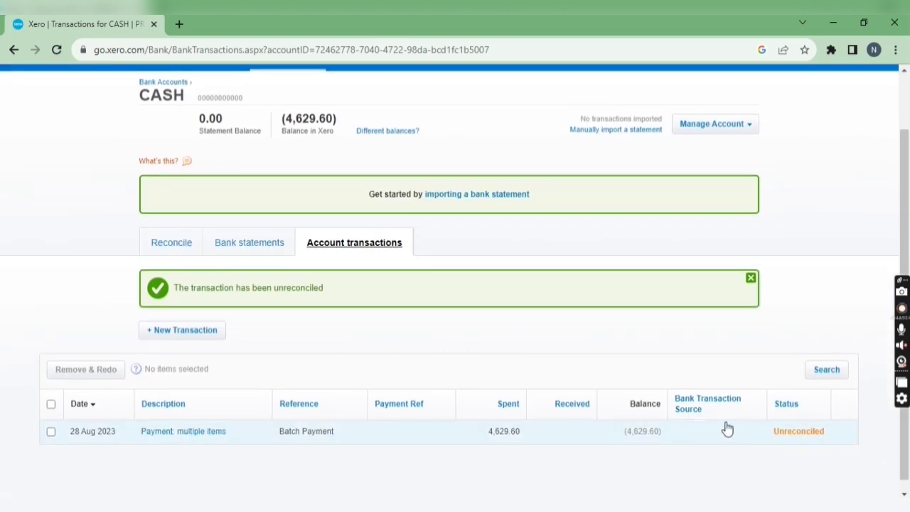
pyautogui.scroll(1, 348, 298)
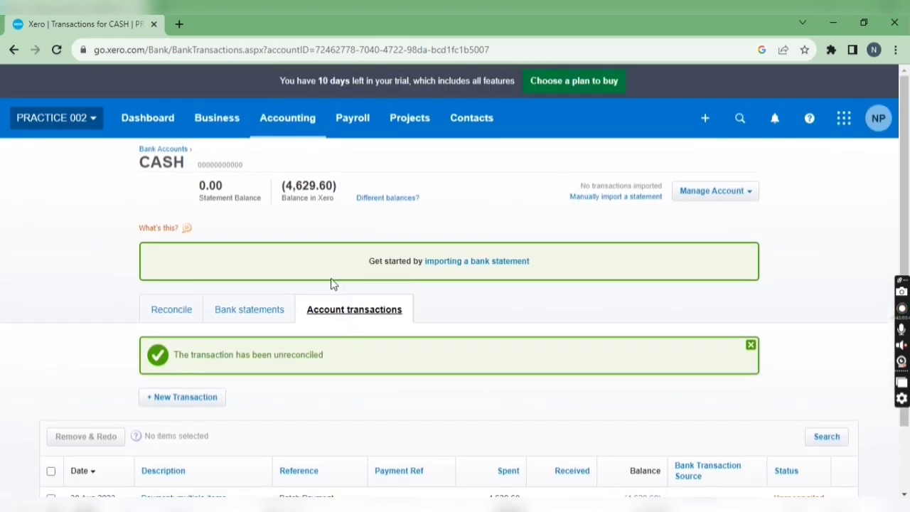
pyautogui.click(148, 118)
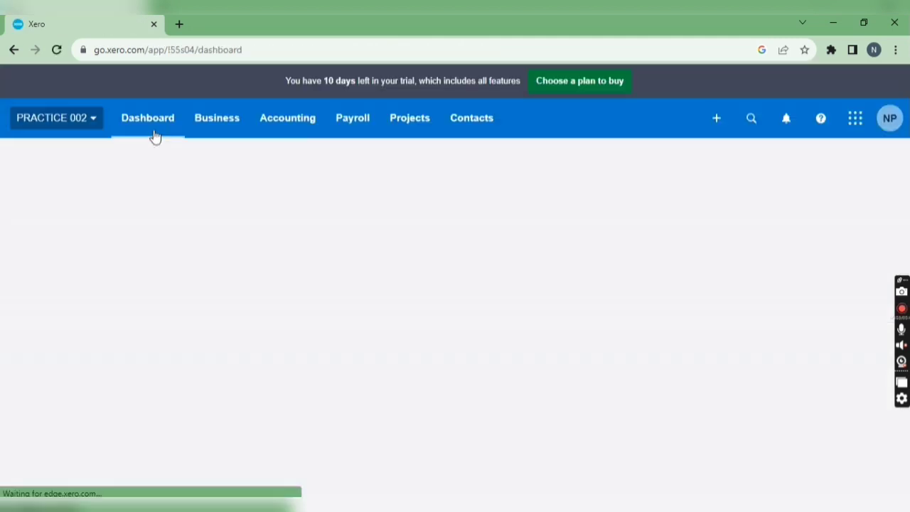